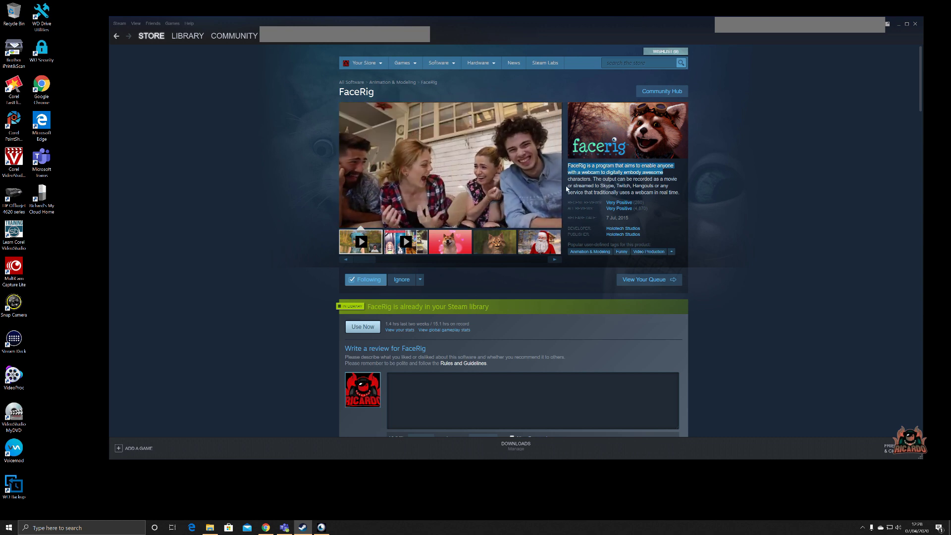
# Step: Browse the FaceRig store page and view the doge, cat, cyborg and other avatar screenshots
pyautogui.scroll(-7, 567, 189)
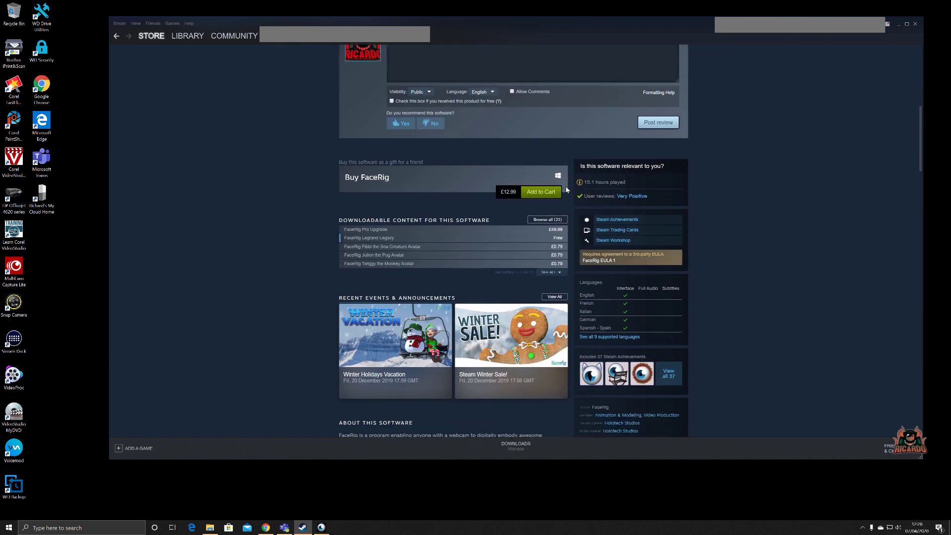
pyautogui.scroll(-2, 567, 189)
pyautogui.scroll(5, 565, 186)
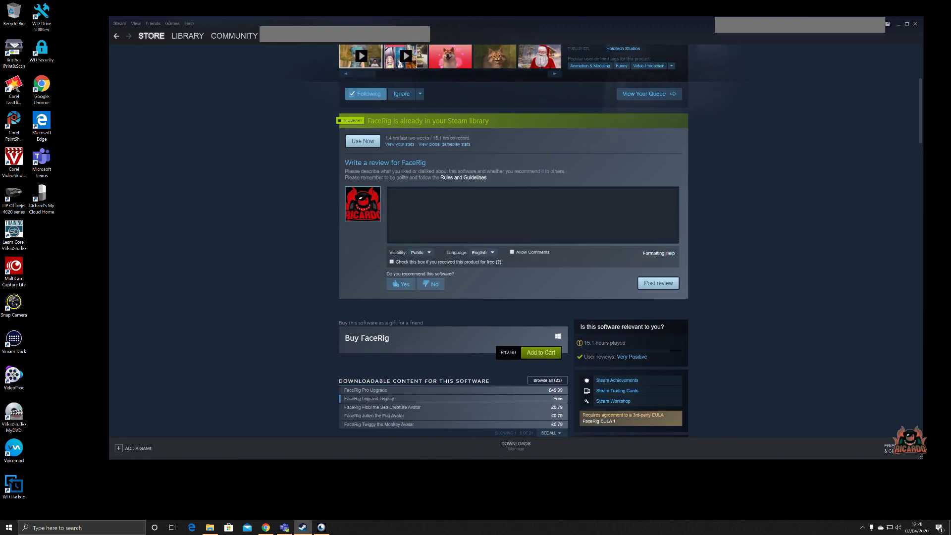
pyautogui.scroll(2, 565, 186)
pyautogui.scroll(-2, 565, 186)
pyautogui.scroll(5, 565, 186)
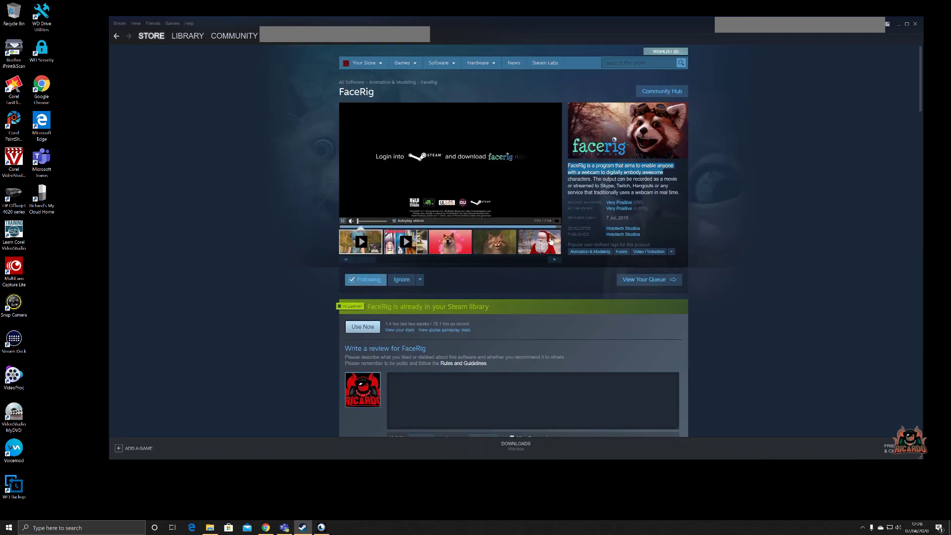
pyautogui.click(449, 243)
pyautogui.click(490, 245)
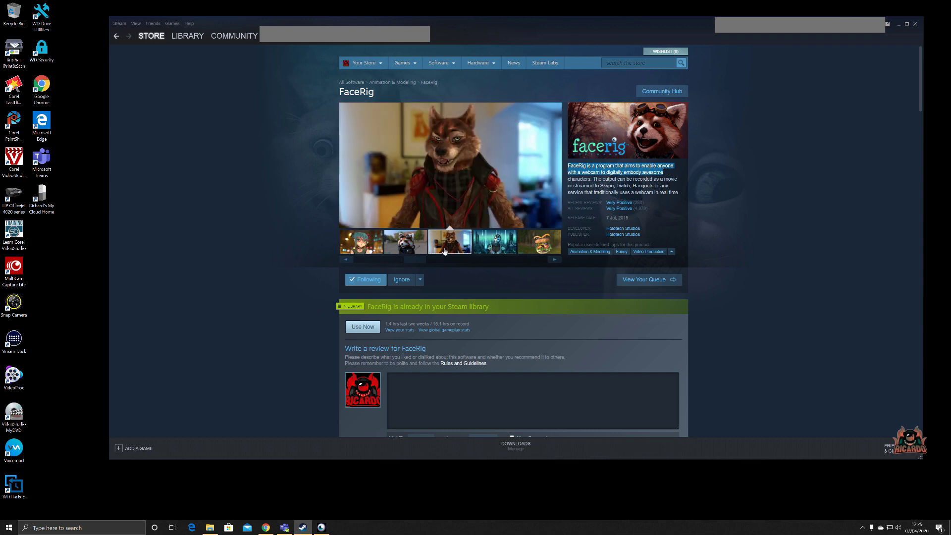
pyautogui.click(508, 245)
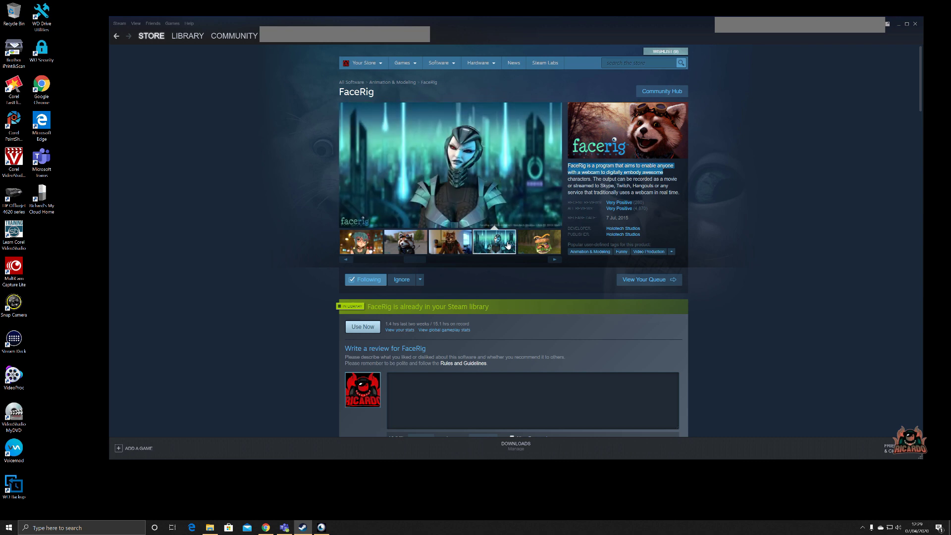
pyautogui.click(536, 242)
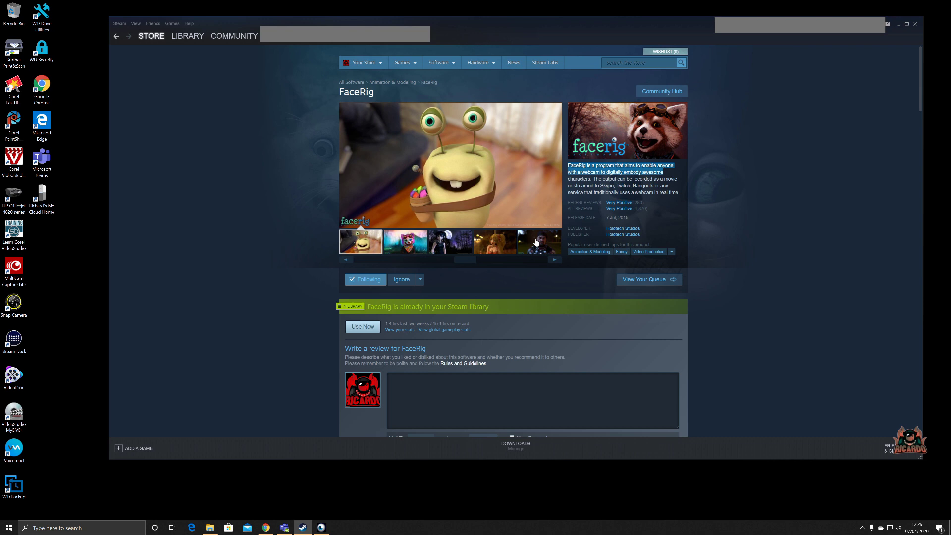
pyautogui.click(533, 241)
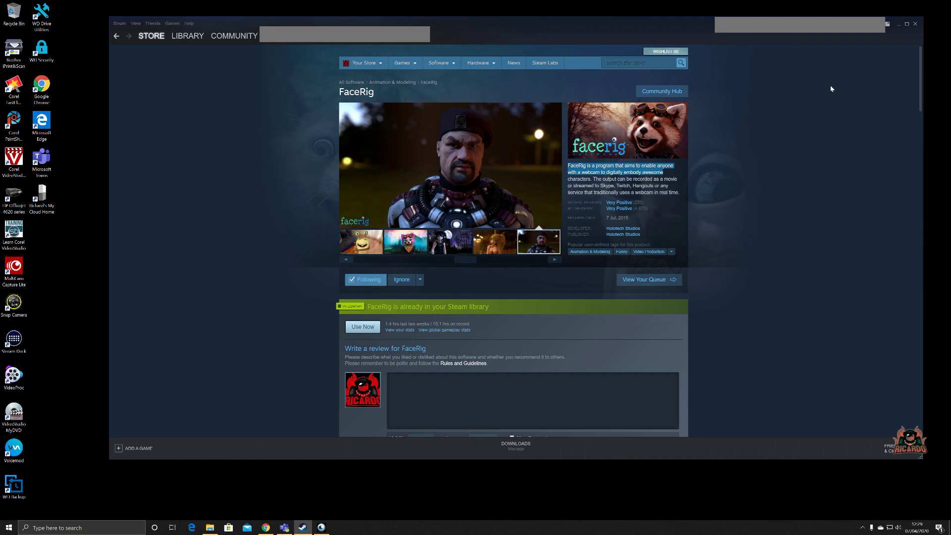
# Step: Minimise Steam, restore FaceRig and switch its environment from Dark Hallway to Fluffo's Apartment
pyautogui.click(900, 26)
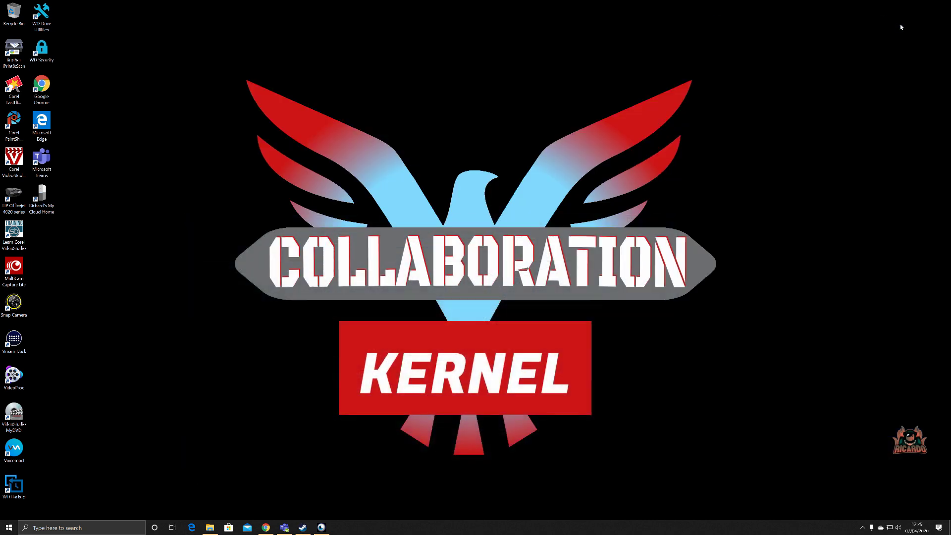
pyautogui.click(322, 528)
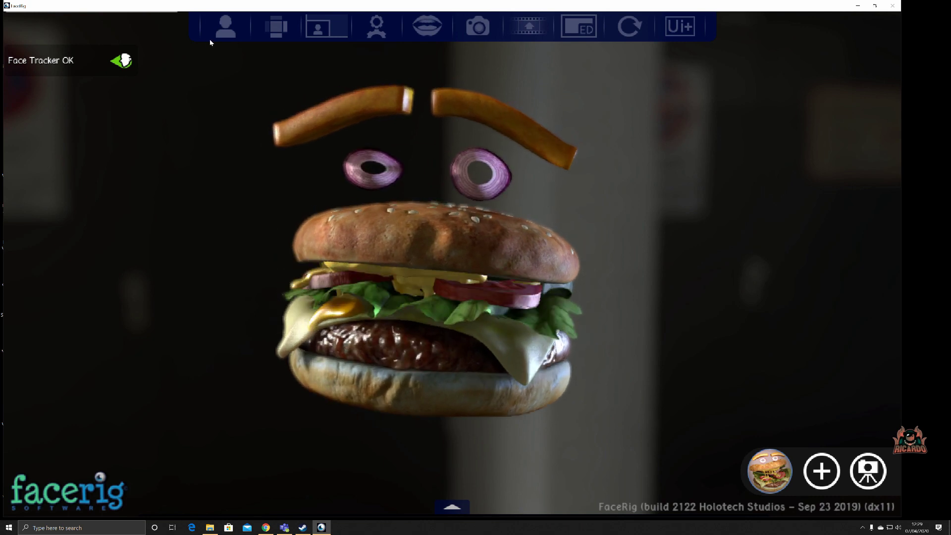
pyautogui.click(275, 30)
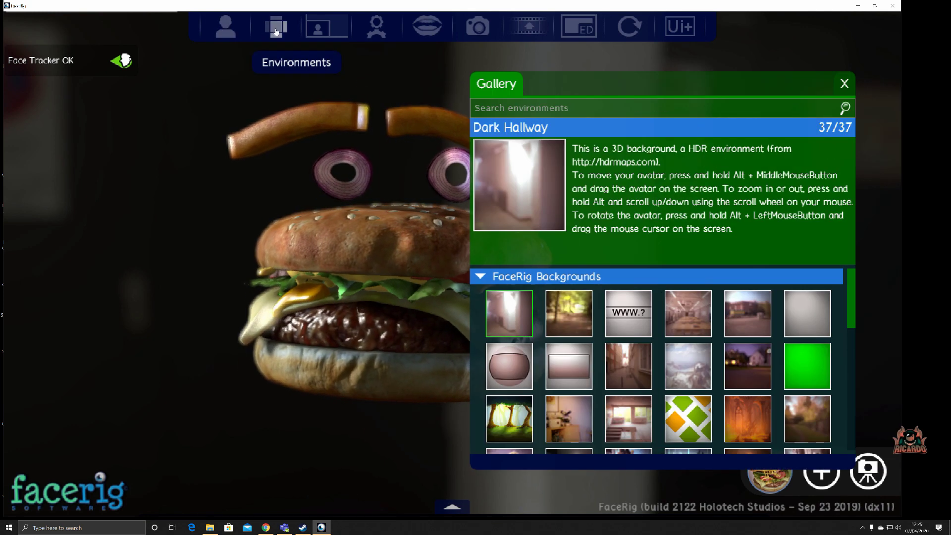
pyautogui.scroll(-1, 575, 399)
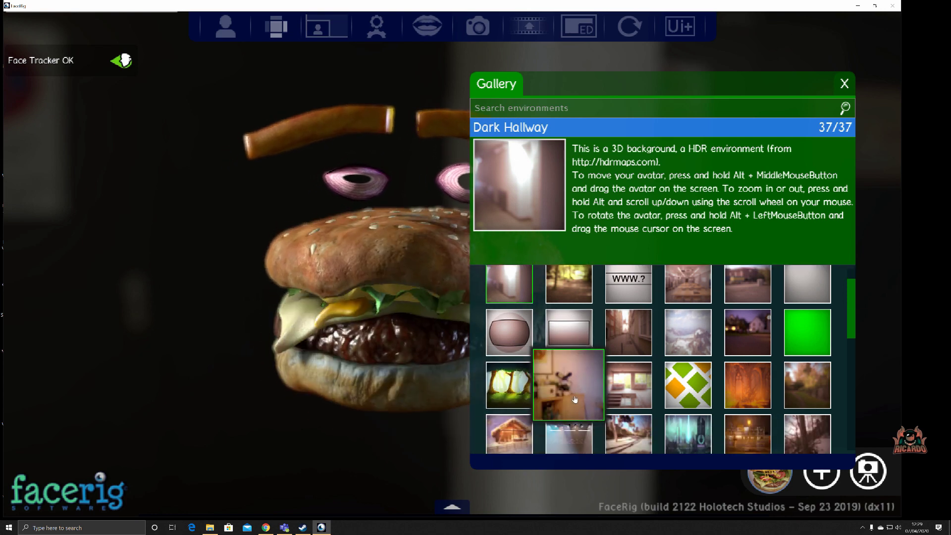
pyautogui.click(574, 399)
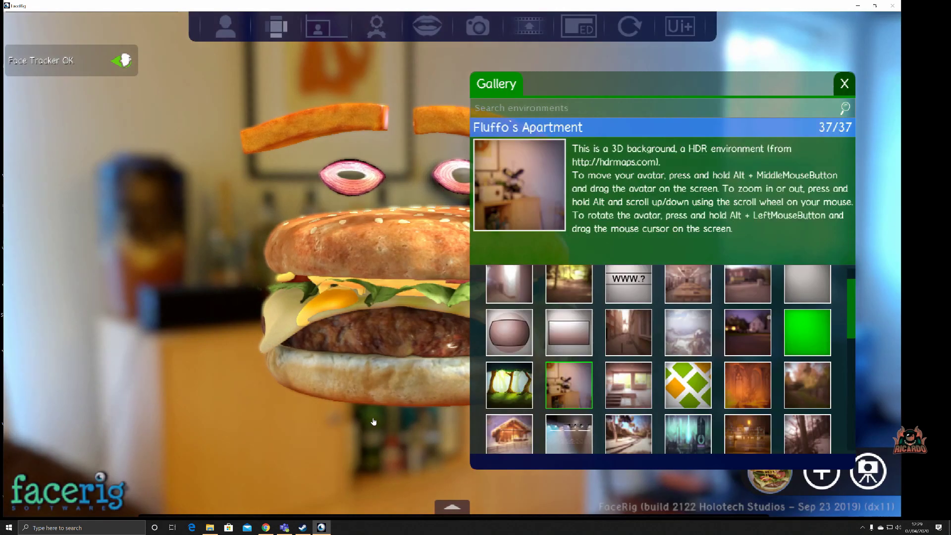
pyautogui.click(844, 84)
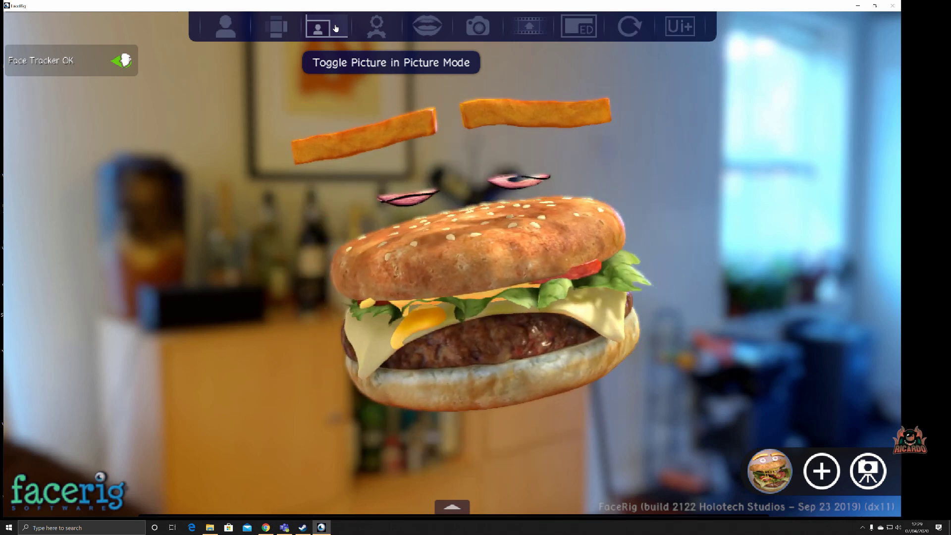
# Step: Turn on the picture-in-picture webcam inset and start Auto-Calibrate Tracking
pyautogui.click(336, 28)
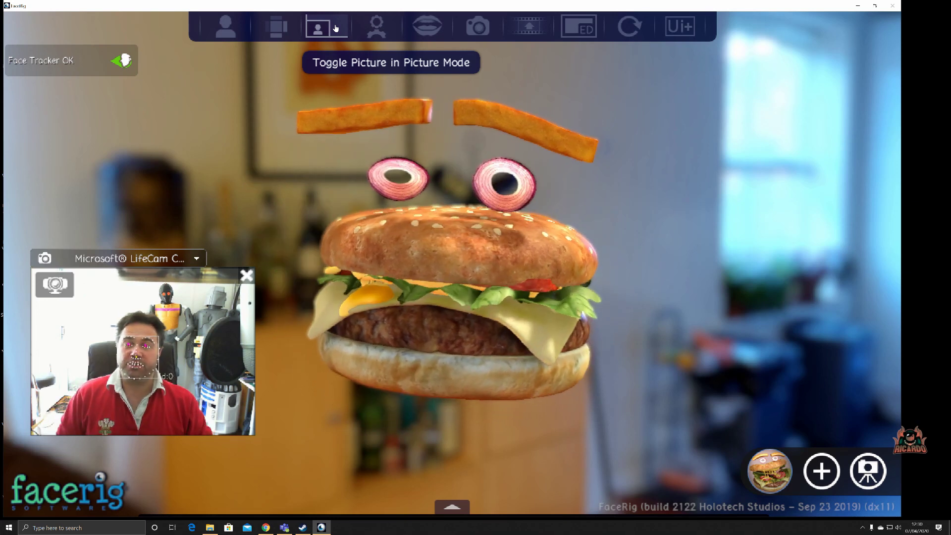
pyautogui.click(388, 23)
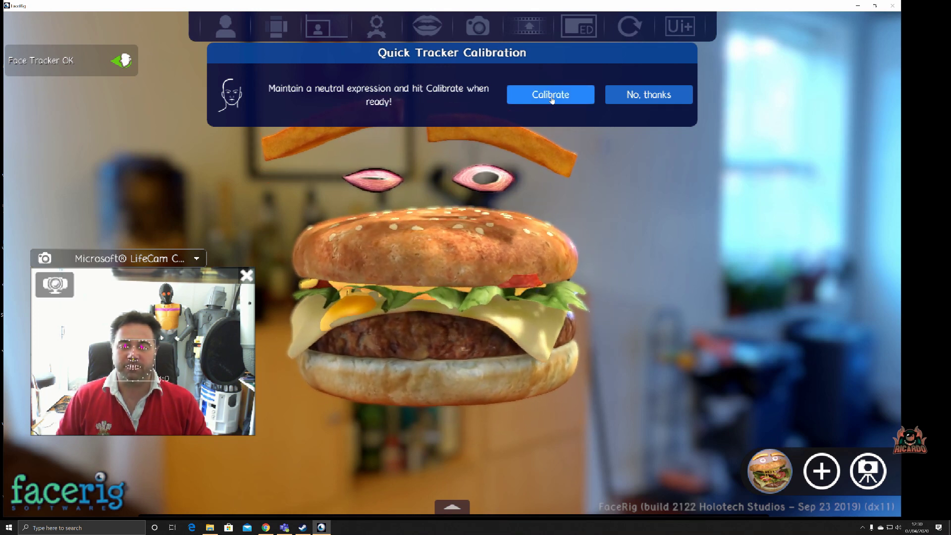
# Step: Calibrate the face tracker from a neutral expression so tracking reports OK
pyautogui.click(551, 99)
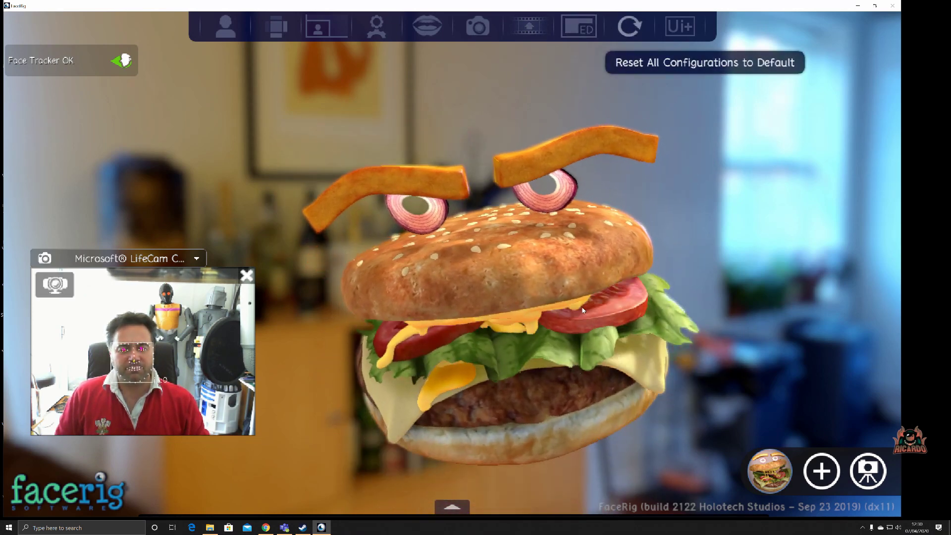
# Step: In Teams Settings > Devices, set the camera to FaceRig Virtual Camera
pyautogui.hotkey('alt', 'Tab')
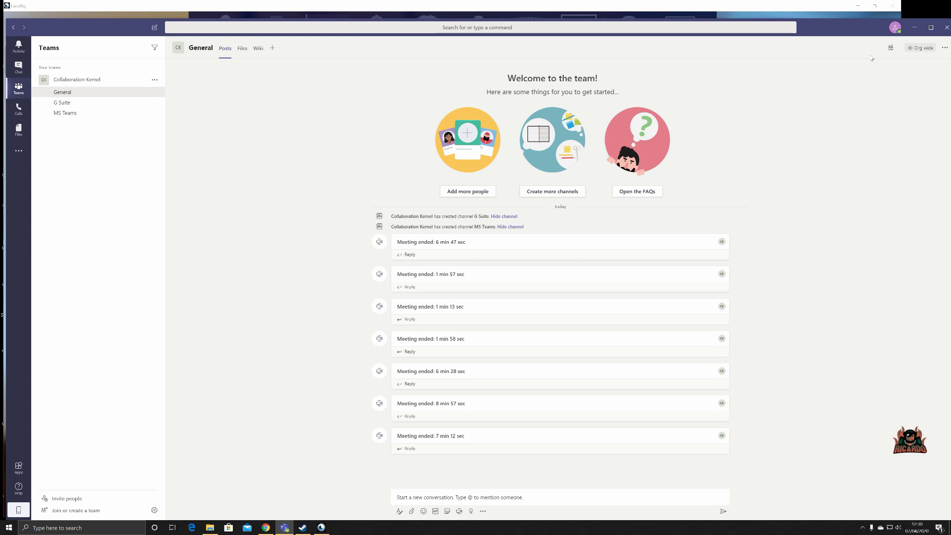
pyautogui.click(895, 27)
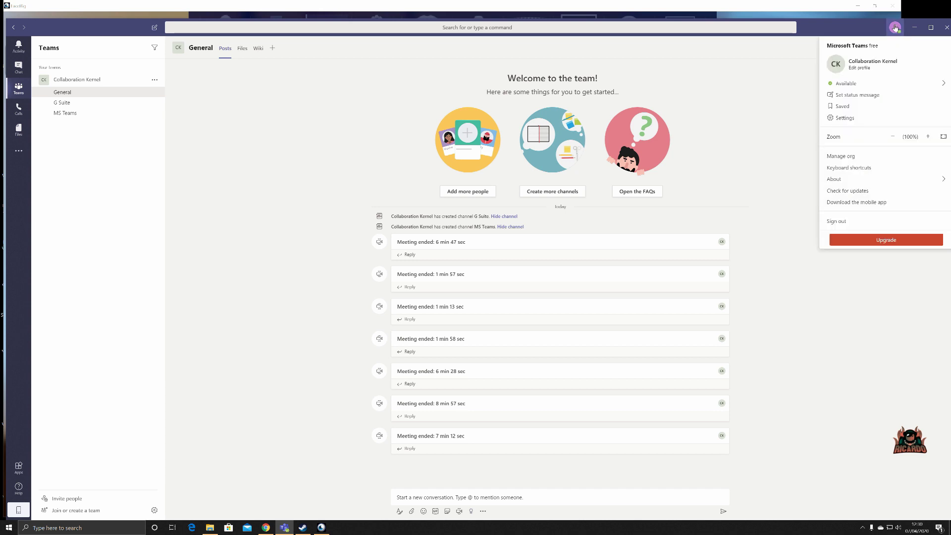
pyautogui.click(844, 118)
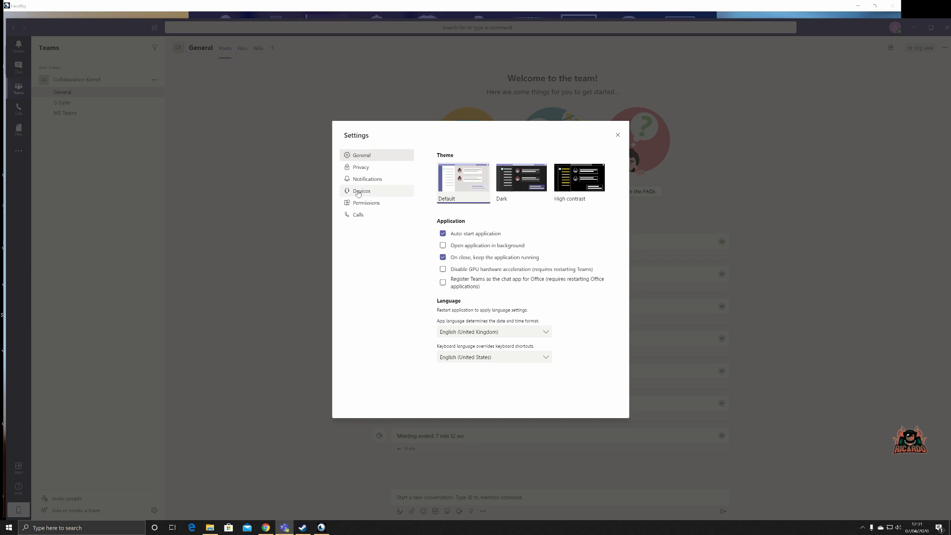
pyautogui.click(358, 192)
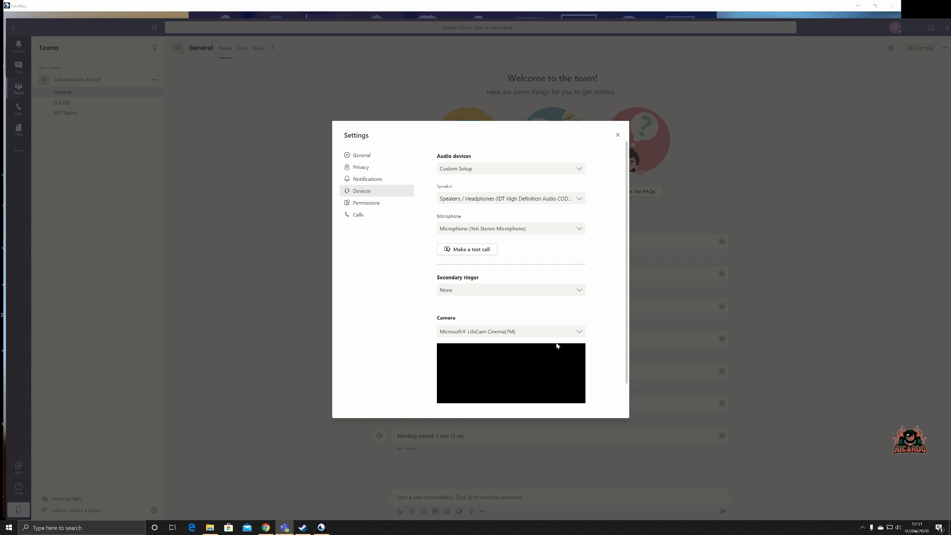
pyautogui.click(573, 336)
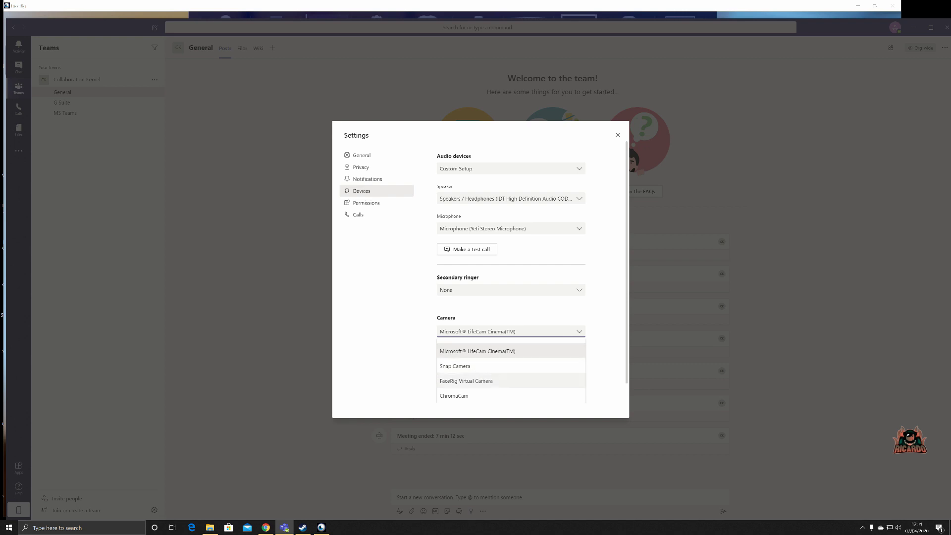
pyautogui.click(483, 382)
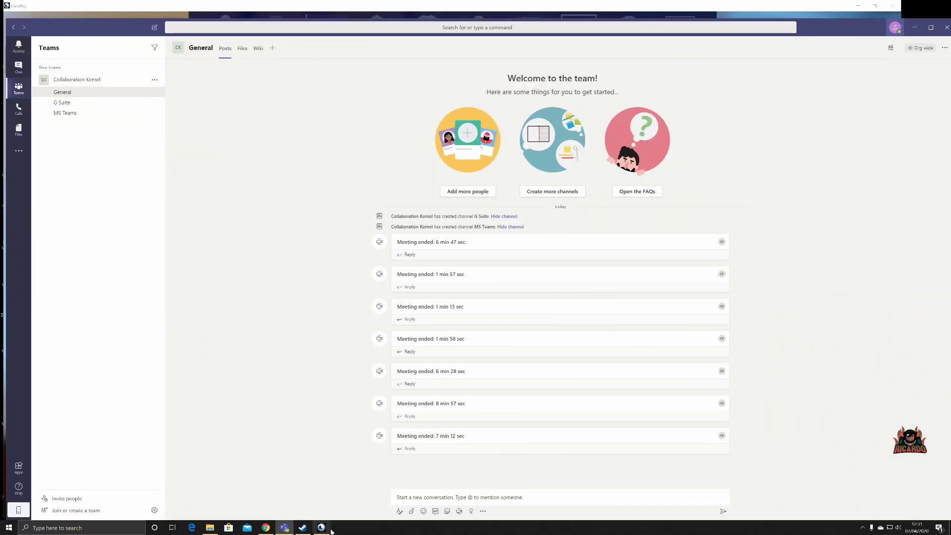
# Step: Switch FaceRig to the advanced UI, turn broadcasting on, and return to Teams
pyautogui.click(328, 528)
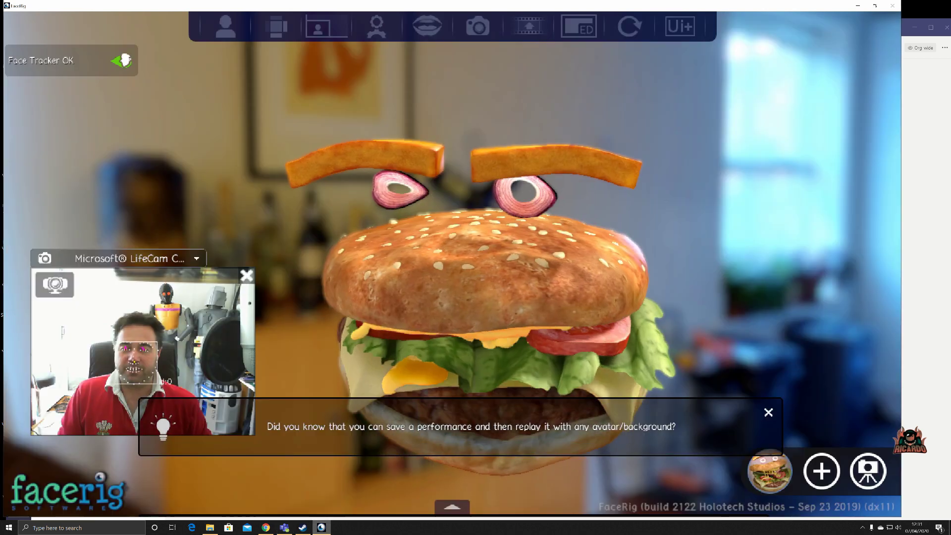
pyautogui.click(682, 30)
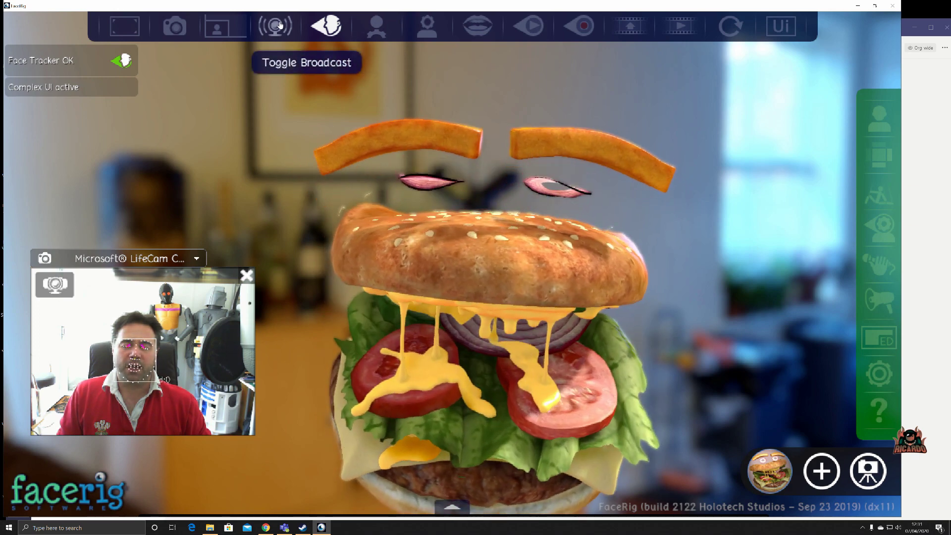
pyautogui.click(279, 25)
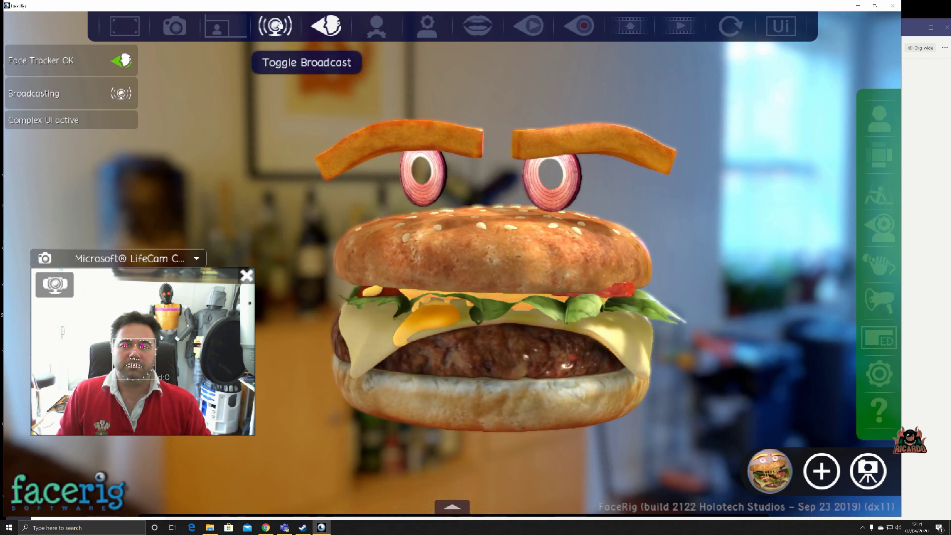
pyautogui.click(283, 528)
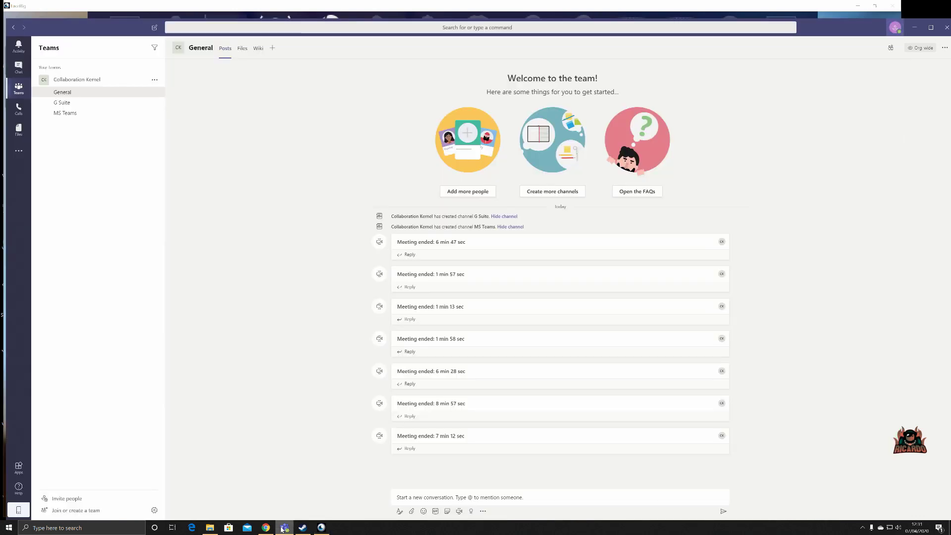
# Step: Start a Meet Now call showing the burger avatar, then switch back to FaceRig
pyautogui.click(458, 511)
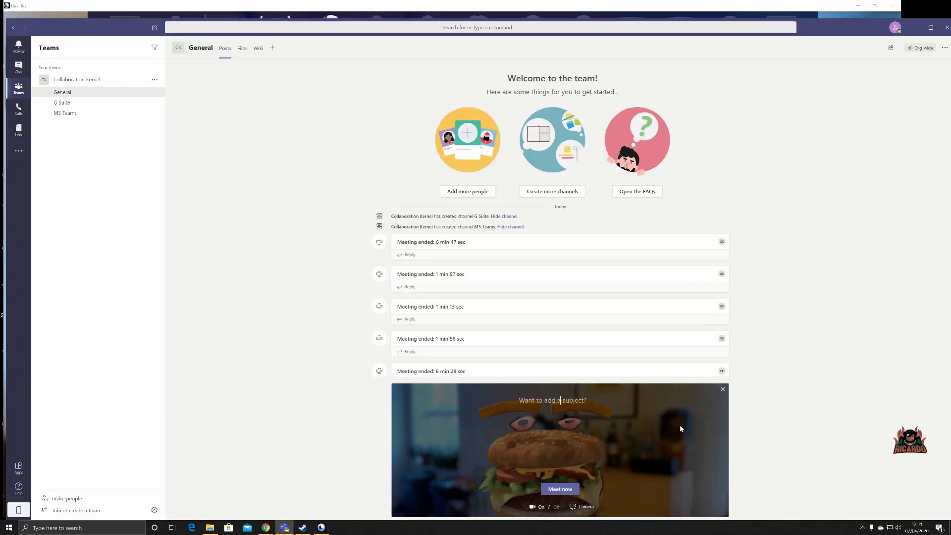
pyautogui.click(559, 488)
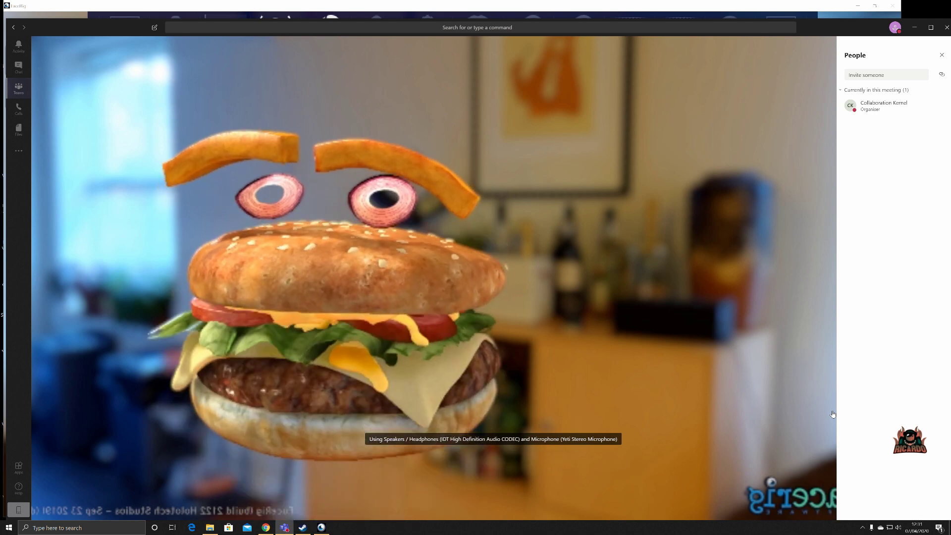
pyautogui.moveTo(828, 500)
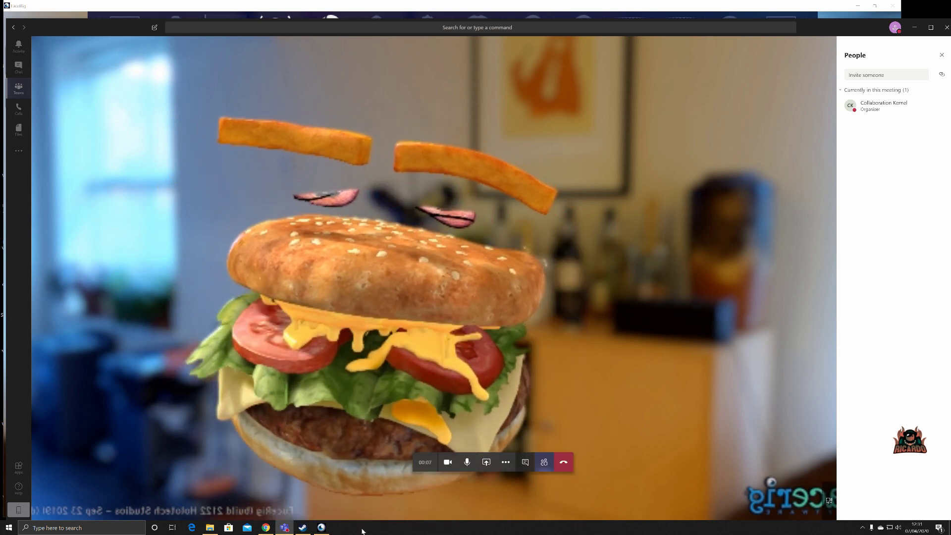
pyautogui.hotkey('alt', 'Tab')
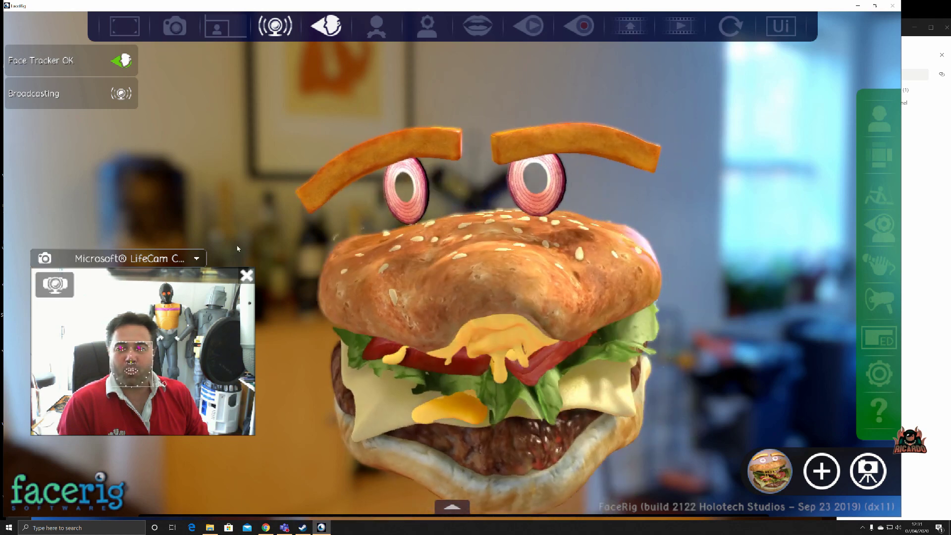
# Step: Close the webcam preview and try the Santa Claus, Cyborg Baron and Avatarspiderlady avatars
pyautogui.click(246, 275)
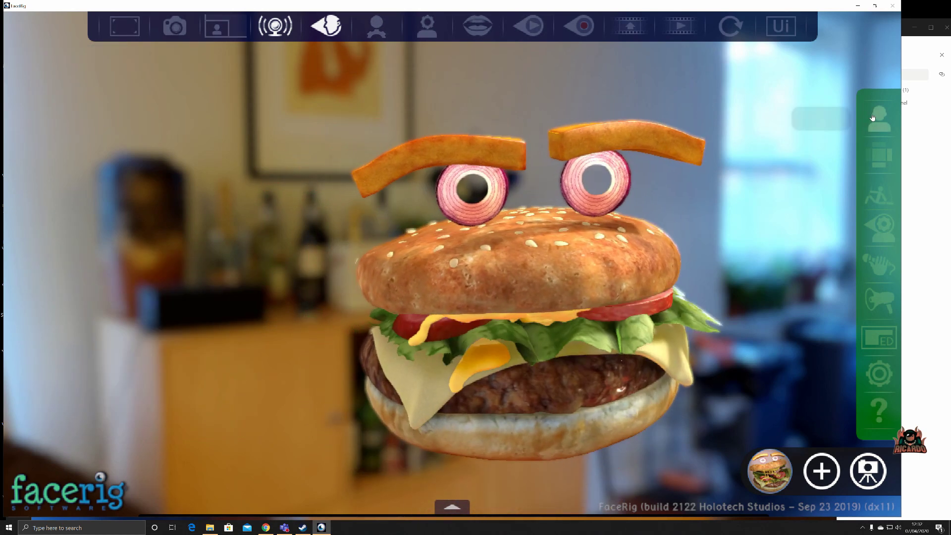
pyautogui.click(879, 118)
pyautogui.scroll(-10, 720, 306)
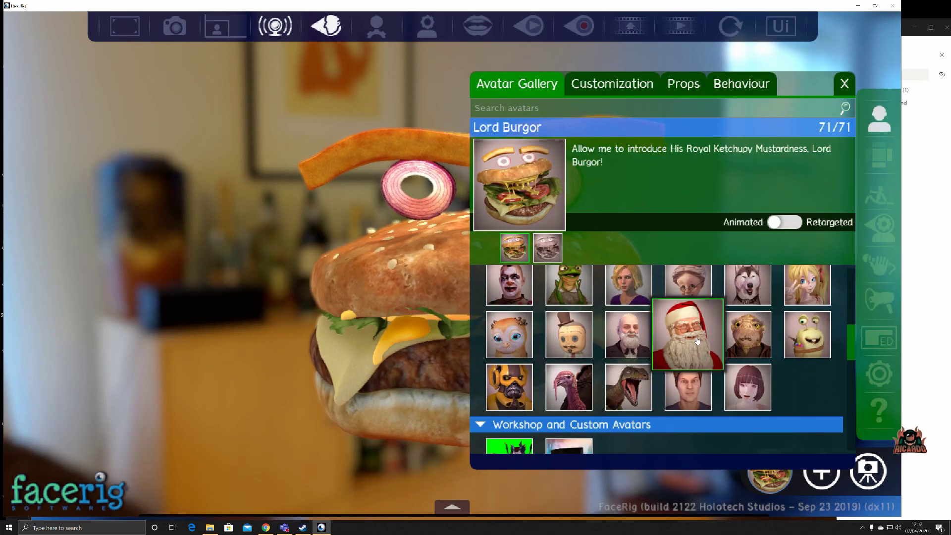
pyautogui.click(697, 341)
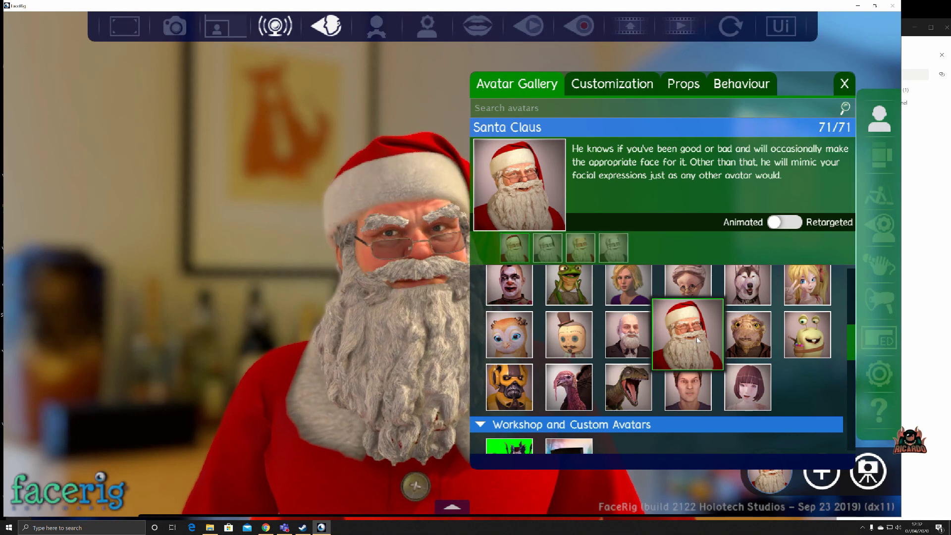
pyautogui.click(518, 399)
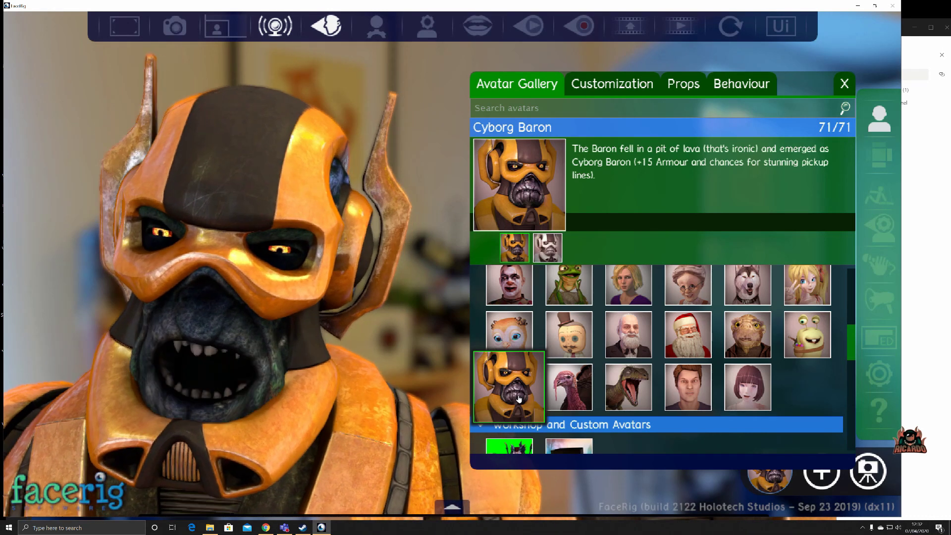
pyautogui.scroll(-2, 541, 386)
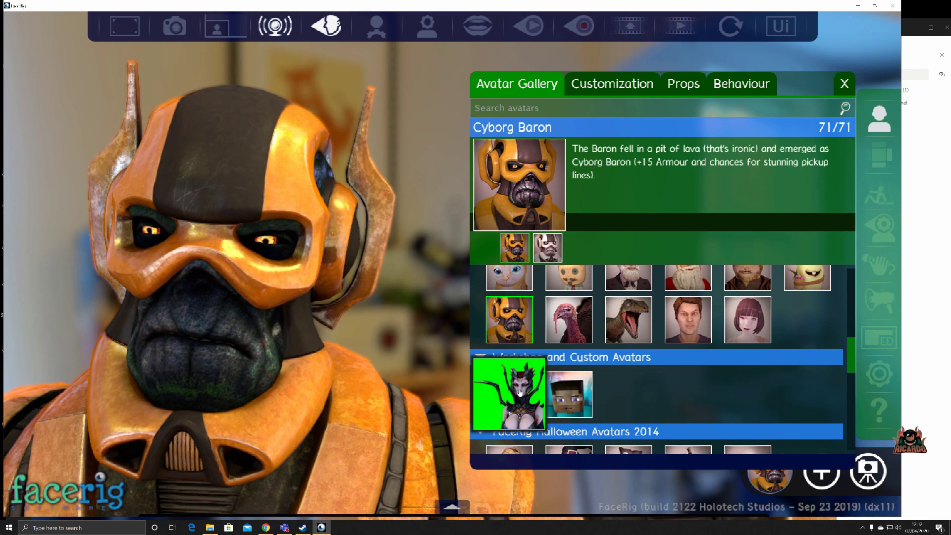
pyautogui.click(518, 389)
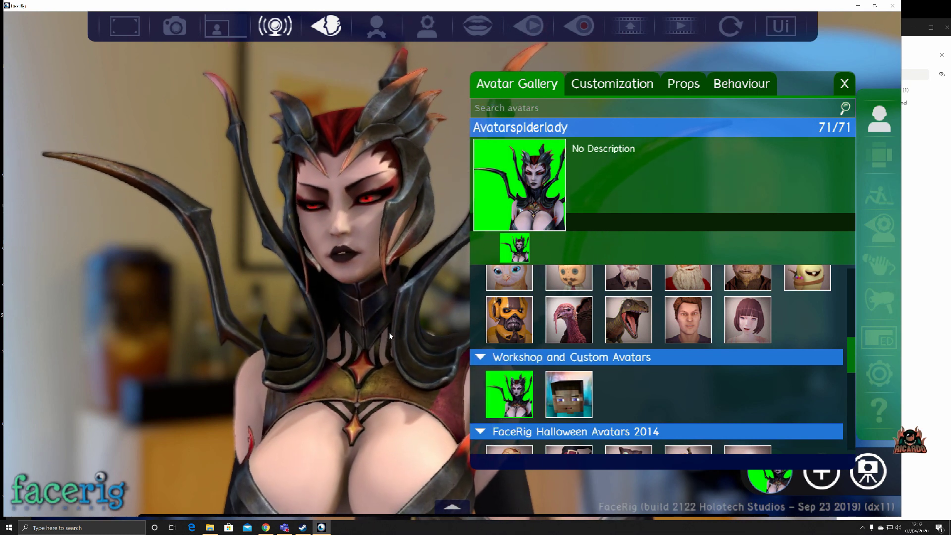
# Step: Choose the Halloween Count Fang avatar, close the gallery and minimise FaceRig
pyautogui.scroll(-5, 594, 342)
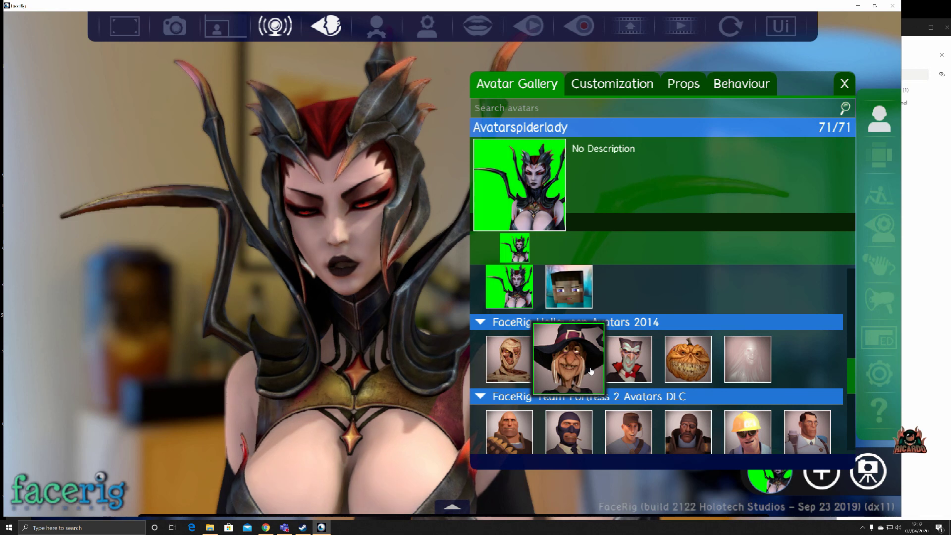
pyautogui.click(627, 369)
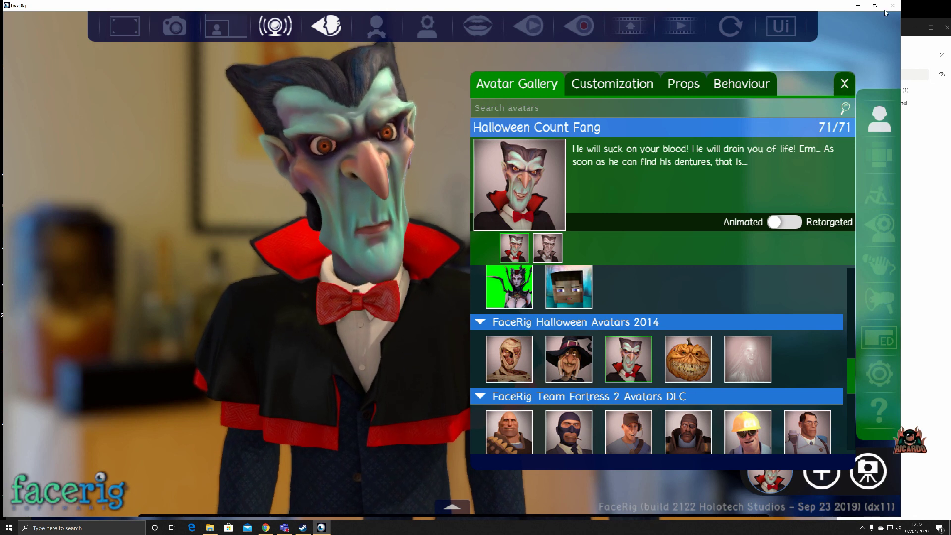
pyautogui.click(844, 83)
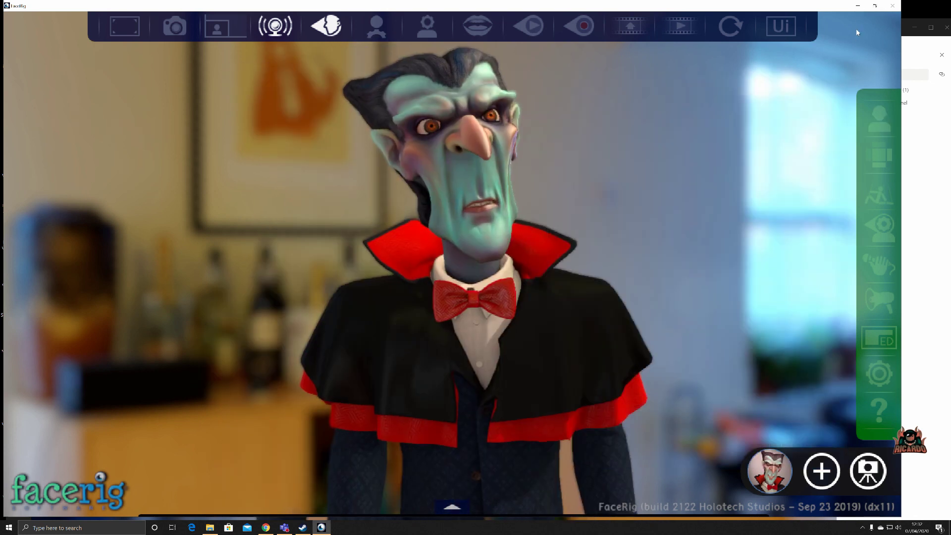
pyautogui.click(857, 5)
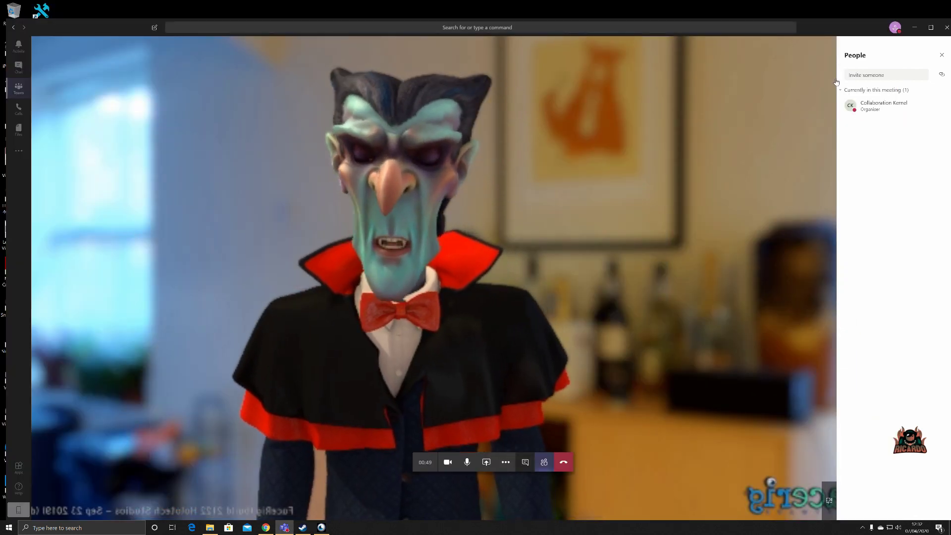